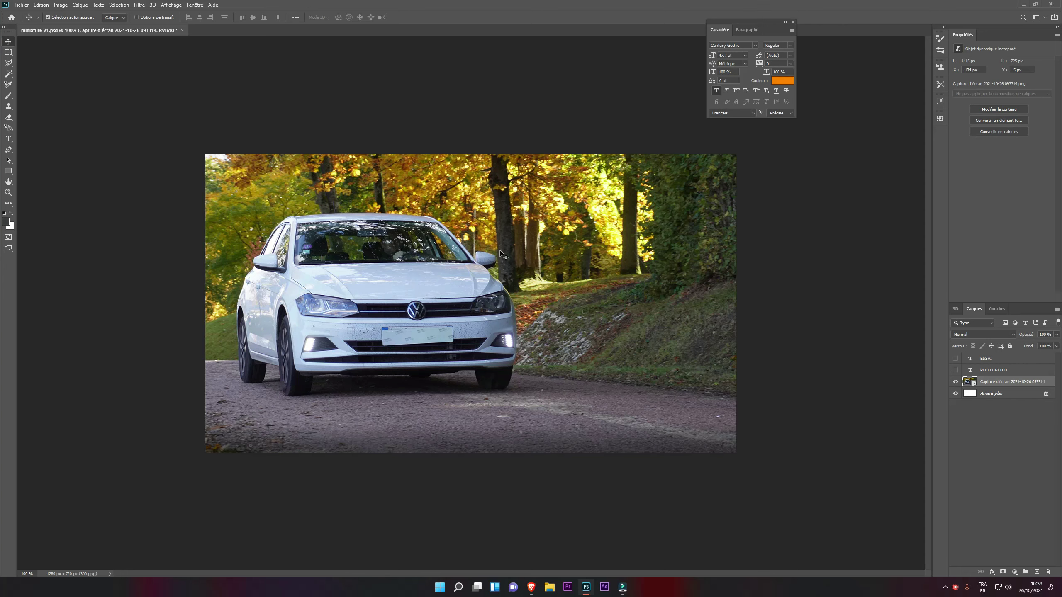
right_click(981, 383)
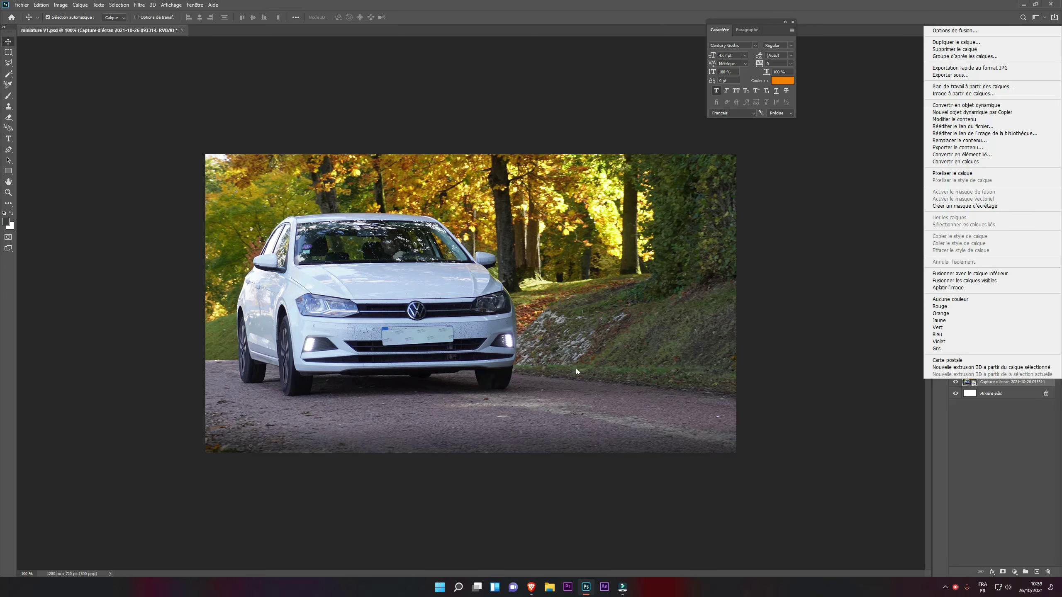
click(388, 277)
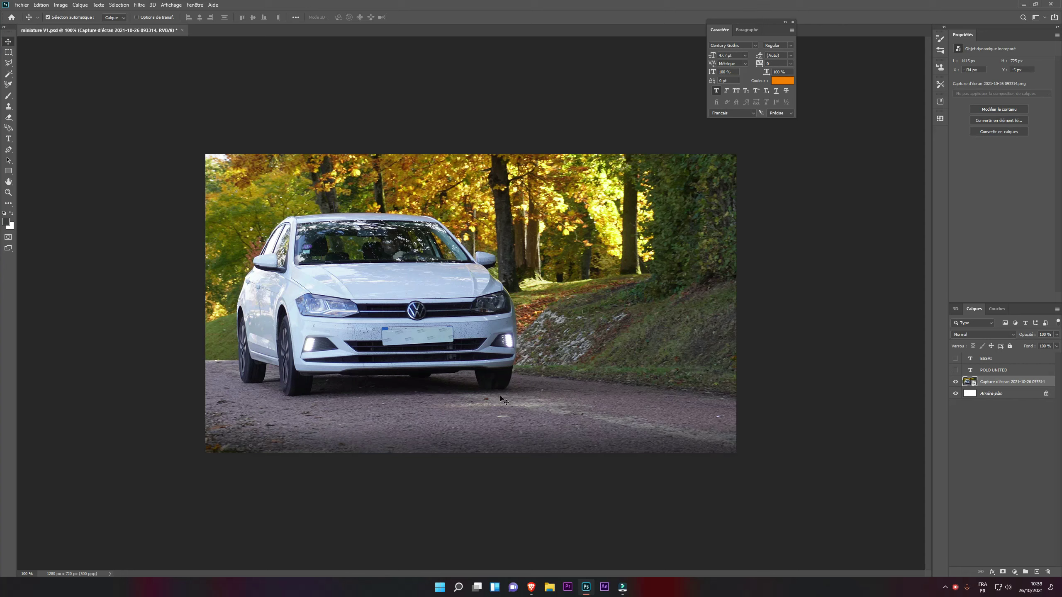
right_click(994, 386)
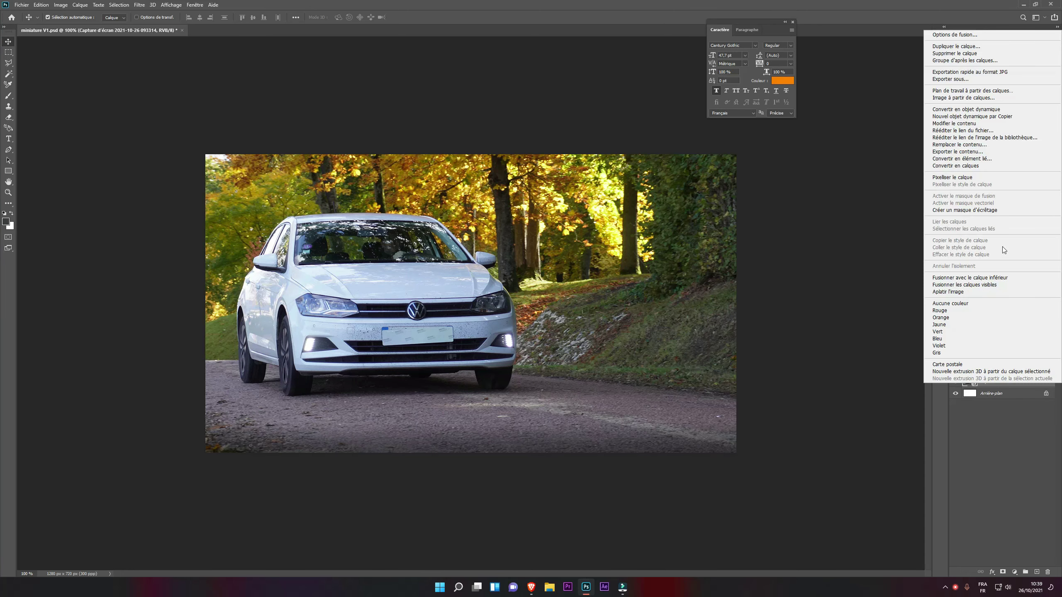
click(956, 175)
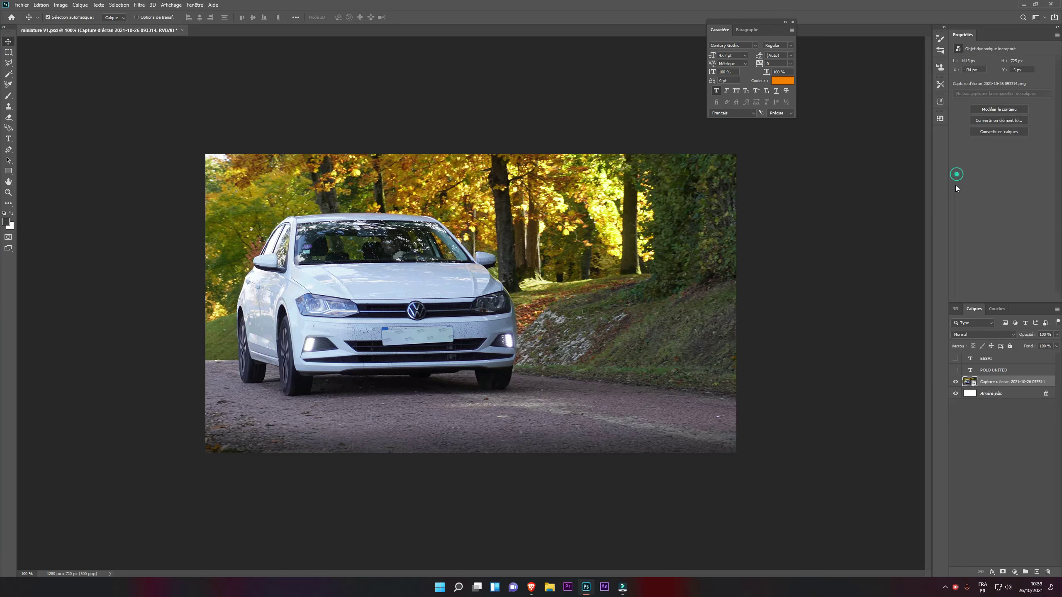
right_click(1001, 387)
Duplicate the rasterized car photo layer and make the upper copy the active layer
click(995, 385)
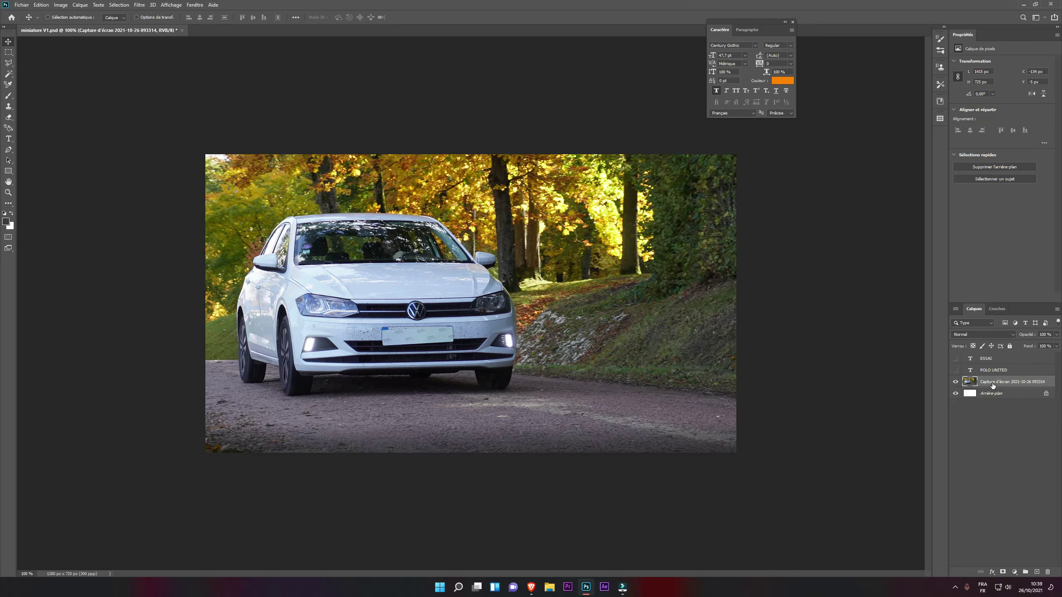
key(ctrl+v)
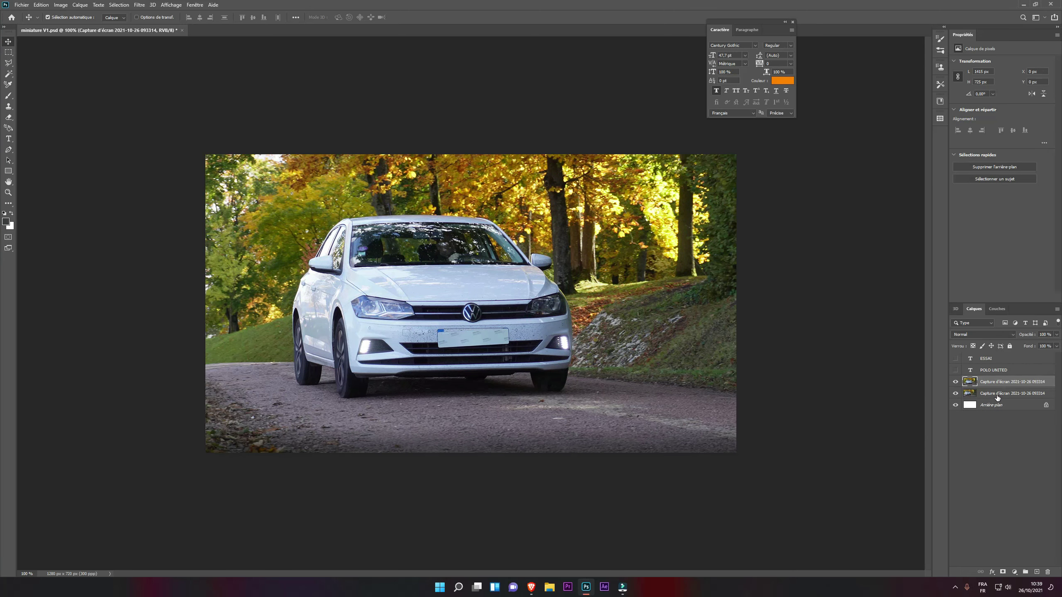
click(995, 395)
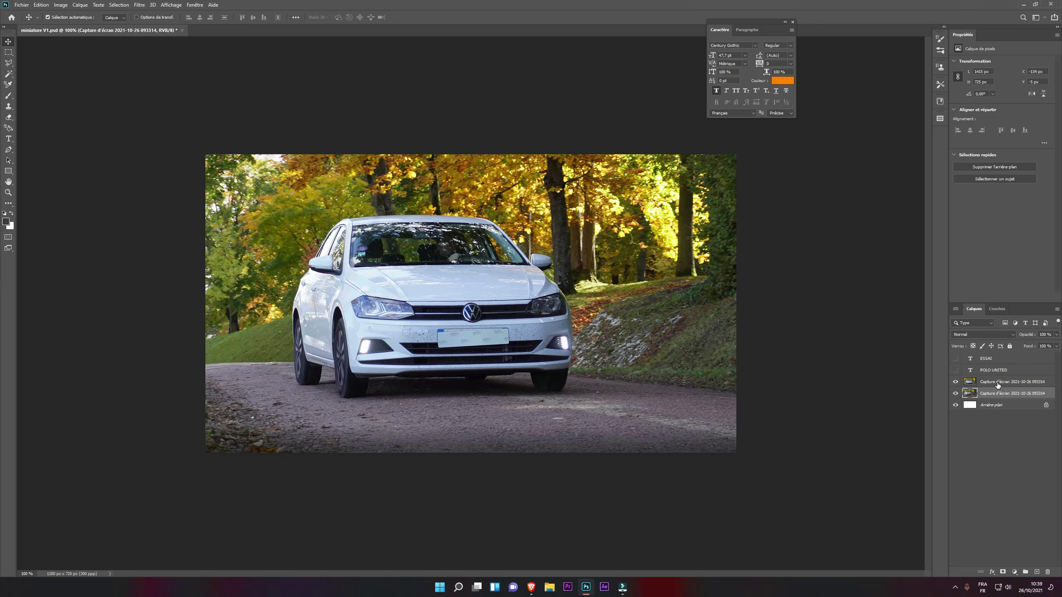
click(996, 382)
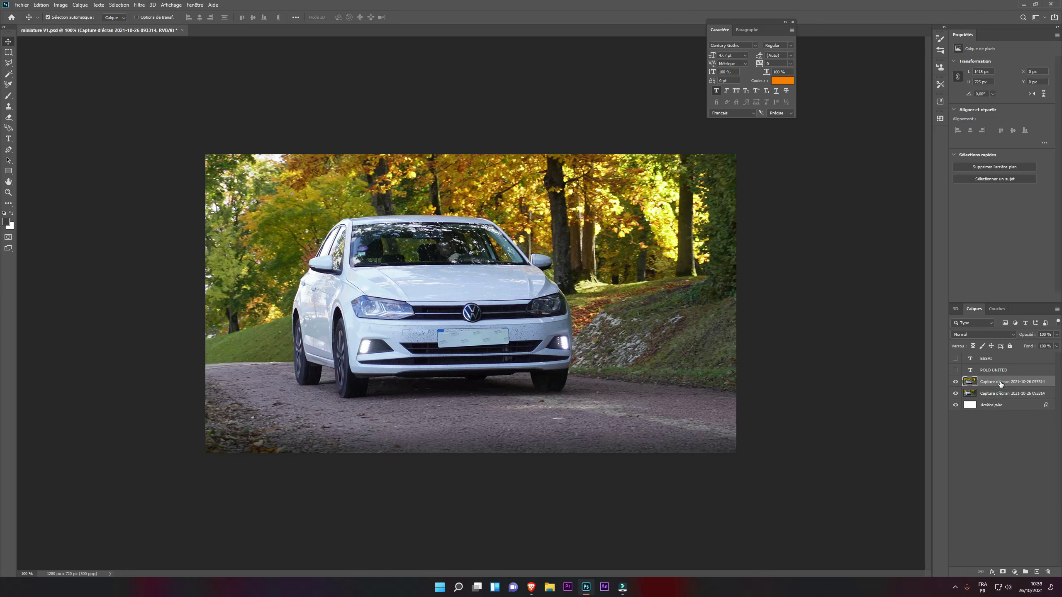
right_click(1001, 382)
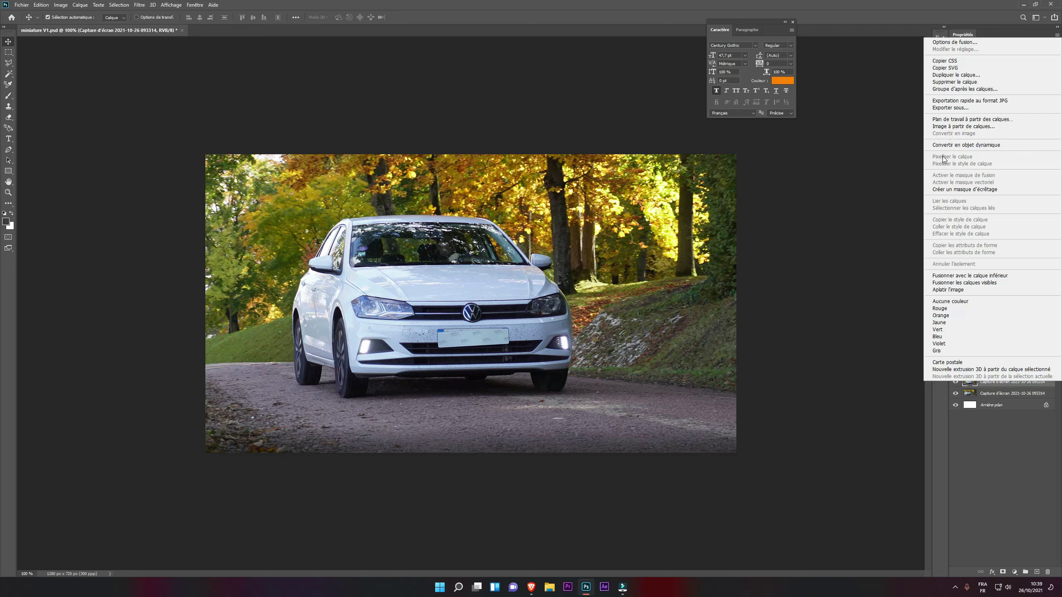
click(978, 443)
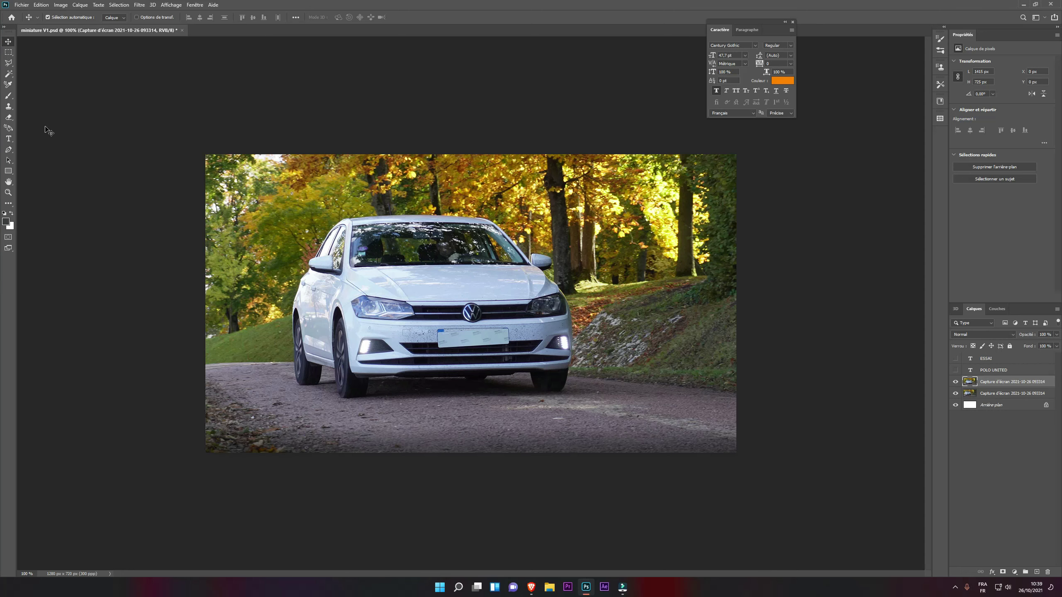
Select the white car on the upper photo layer with the Quick Selection tool in add mode, using a larger brush
click(10, 75)
right_click(9, 74)
click(50, 82)
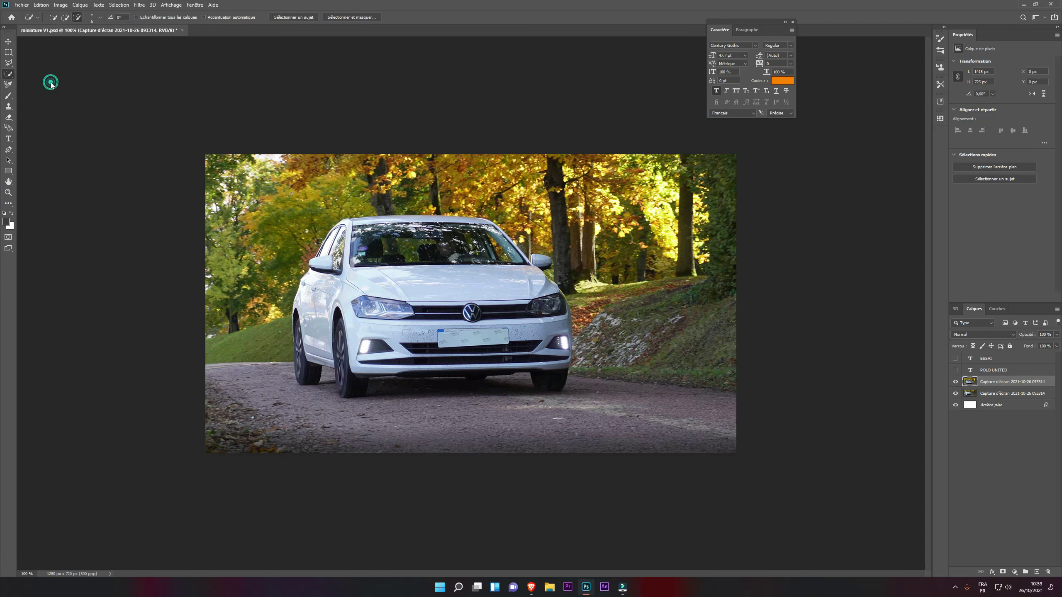
click(92, 18)
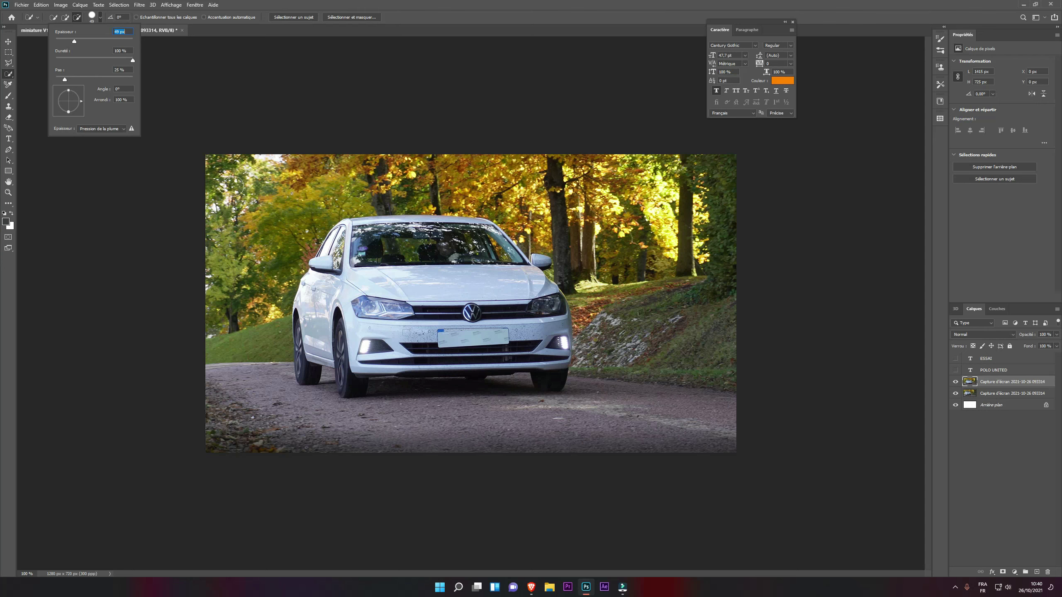
click(65, 17)
mouse_move(399, 342)
mouse_down()
mouse_move(379, 281)
mouse_move(443, 317)
mouse_move(543, 350)
mouse_move(539, 381)
mouse_move(514, 359)
mouse_move(367, 360)
mouse_move(352, 378)
mouse_move(339, 317)
mouse_move(305, 370)
mouse_move(309, 317)
mouse_move(368, 247)
mouse_move(447, 247)
mouse_move(468, 230)
mouse_move(517, 263)
mouse_move(495, 241)
mouse_up()
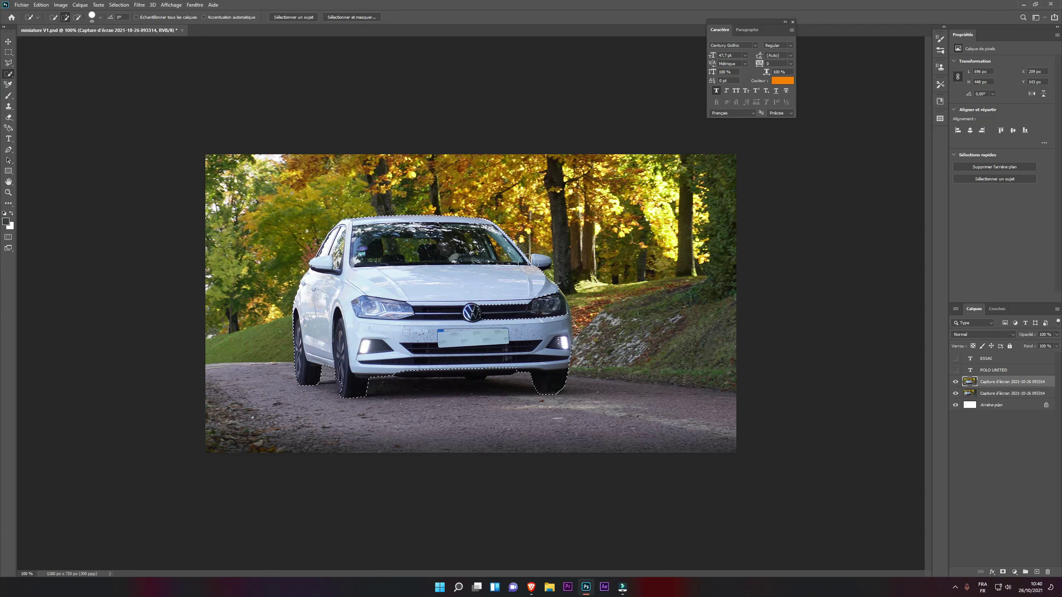
Subtract the background beneath the car's right-hand mirror from the selection, using a smaller Quick Selection brush
click(77, 16)
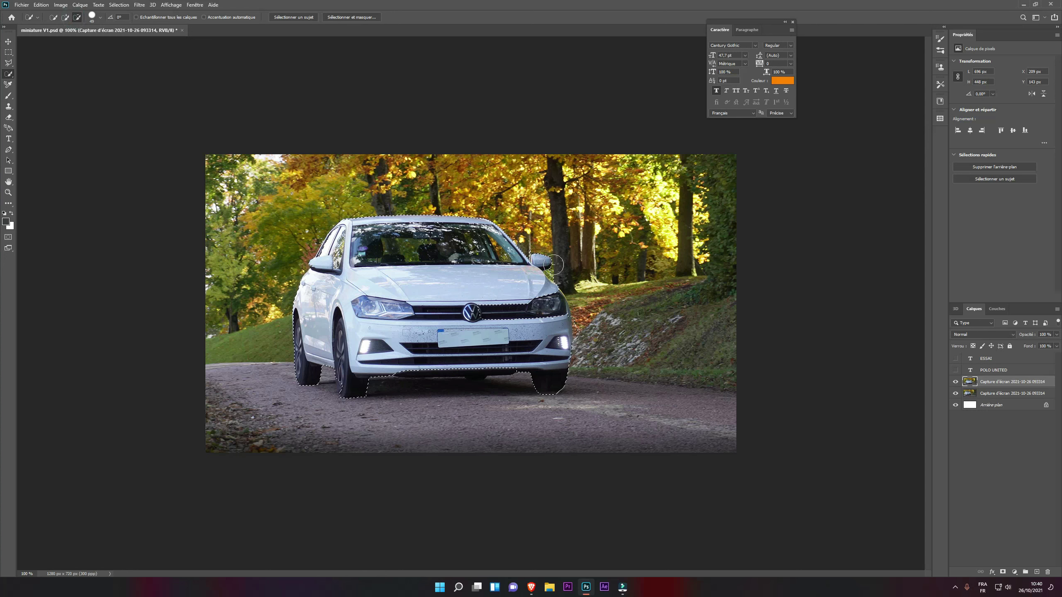
click(101, 17)
drag(72, 38, 62, 39)
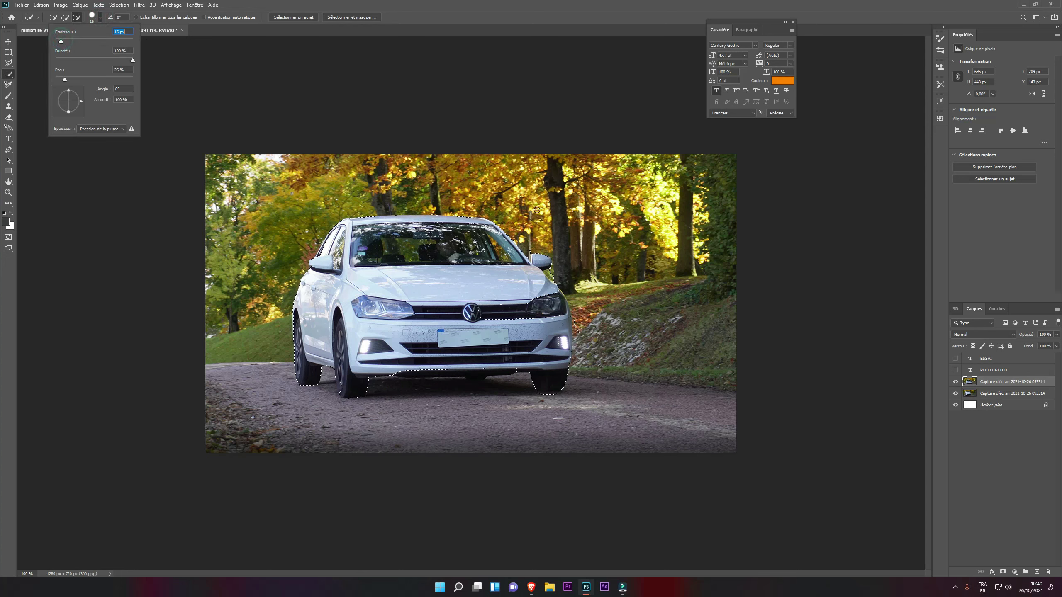
click(551, 274)
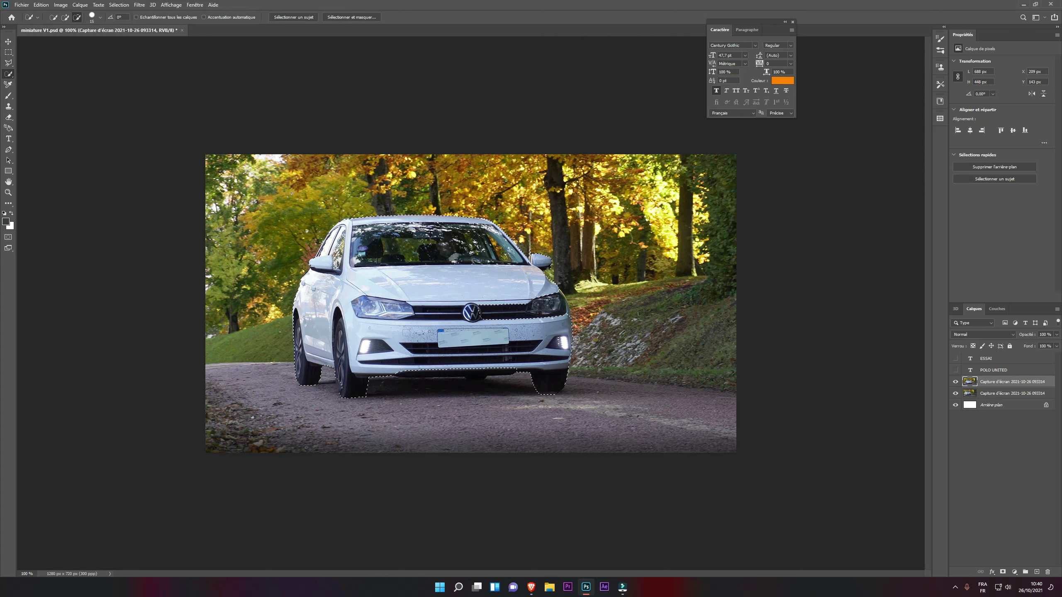
Refine the selection along the lower bumper, excluding the road between the front wheels, and copy the selected car to a new layer
click(65, 17)
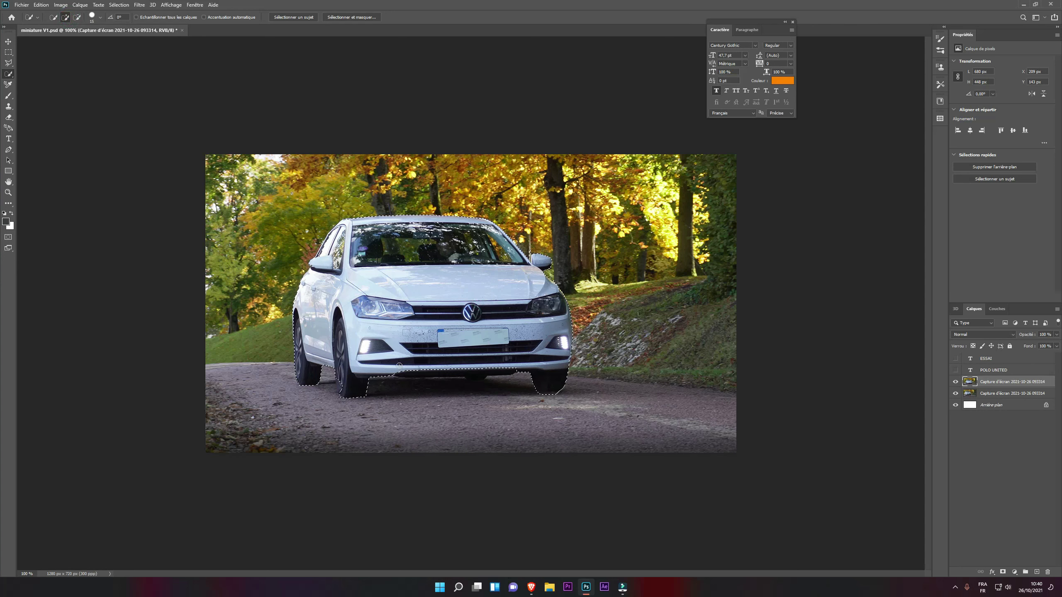
drag(395, 370, 475, 372)
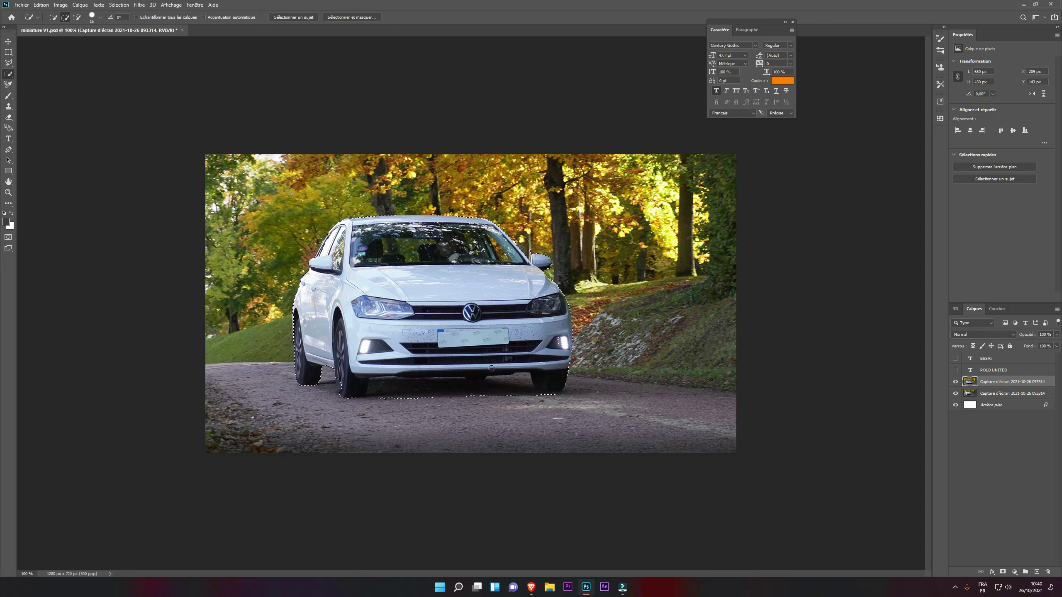
click(77, 17)
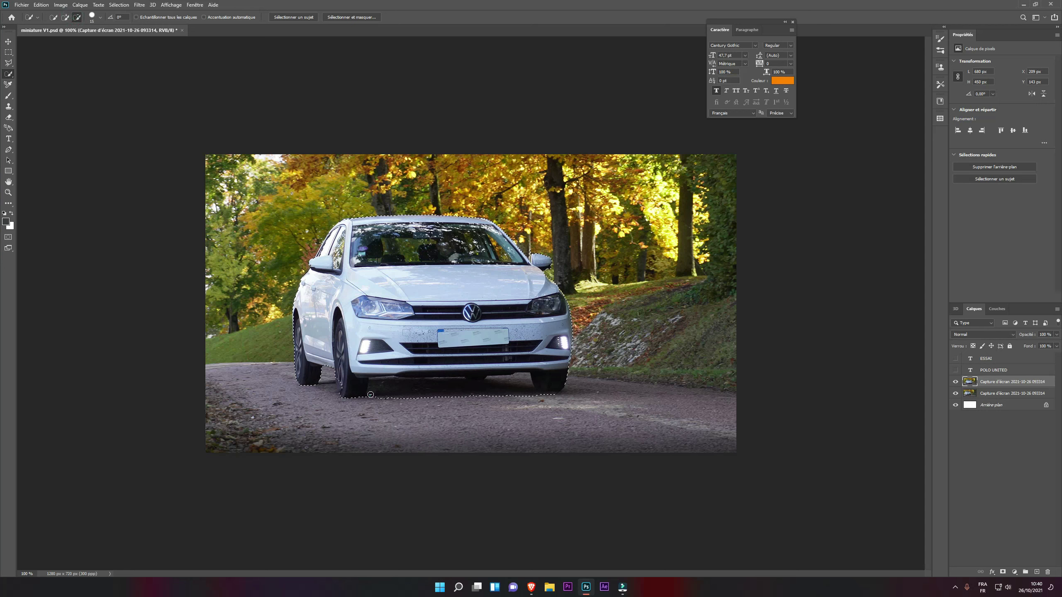
drag(412, 383, 481, 379)
click(529, 394)
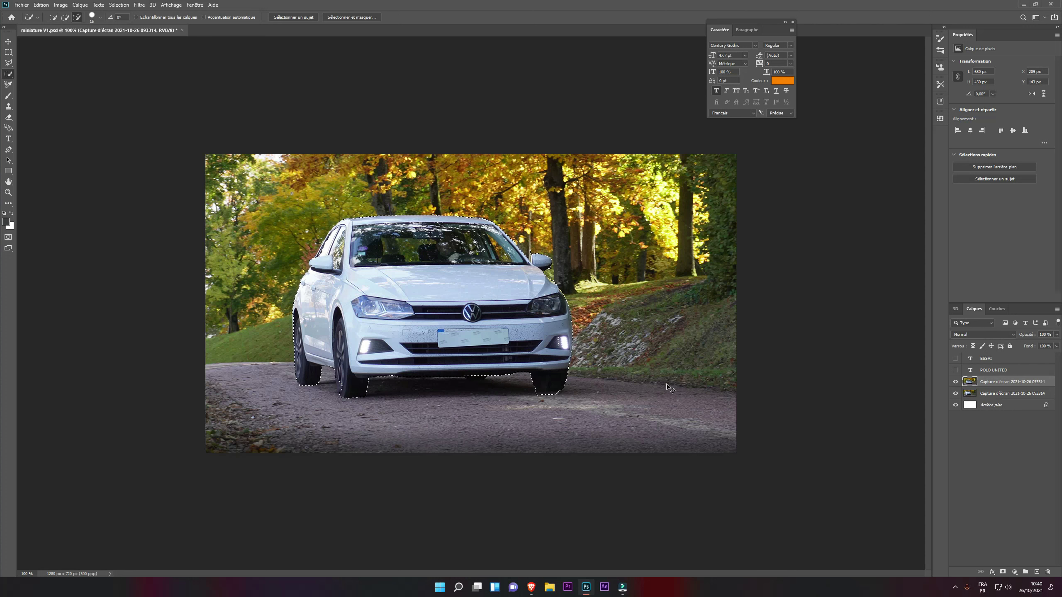
key(ctrl+j)
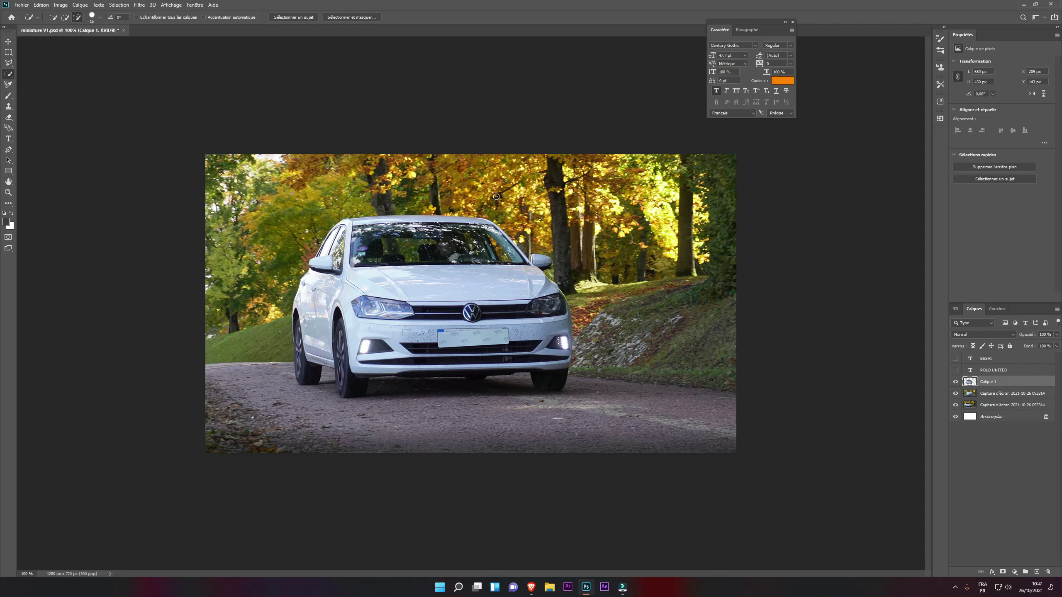
Start a Tilt-Shift (Bascule-Décentrement) blur on the upper photo layer and centre its focus on the car's emblem
click(1015, 395)
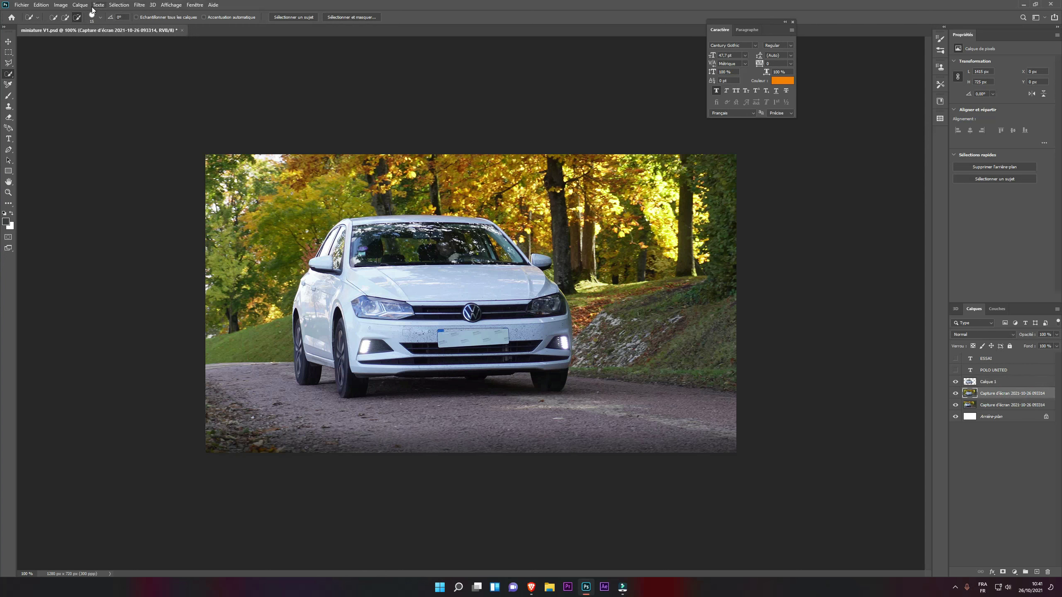
click(139, 5)
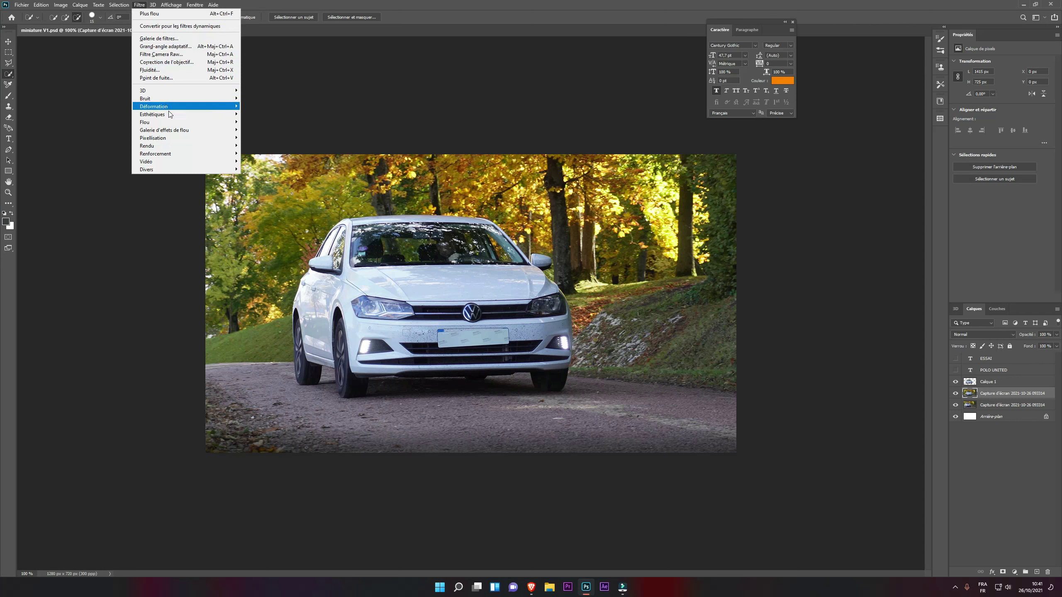
mouse_move(160, 133)
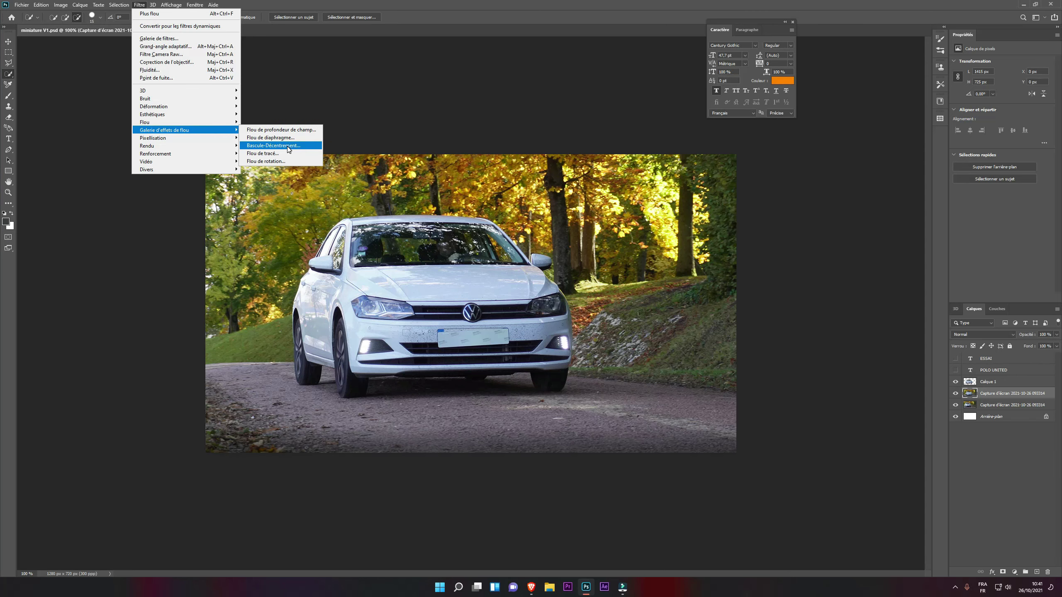
click(274, 146)
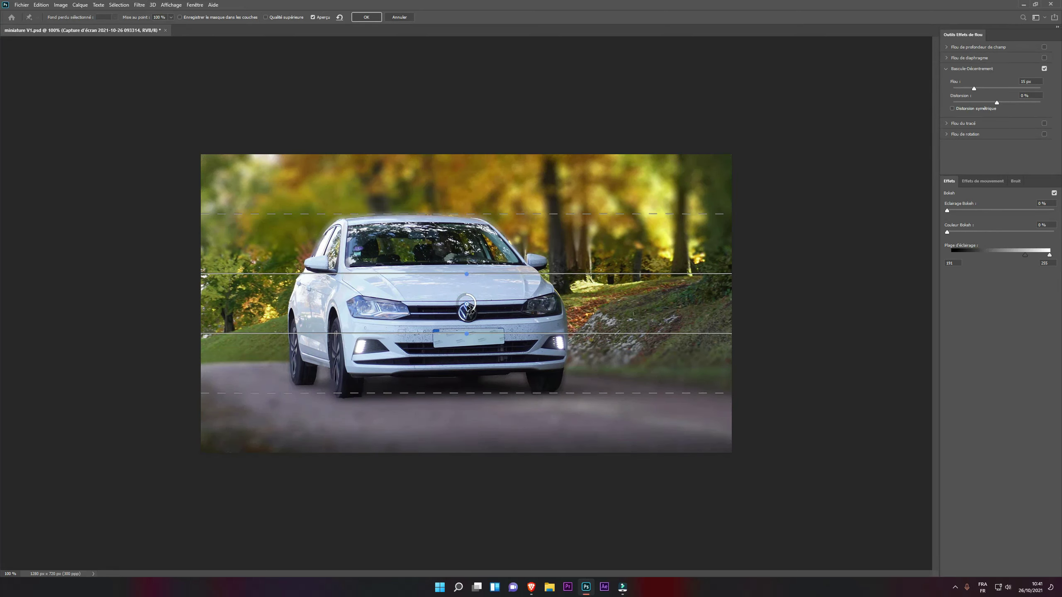
drag(467, 305, 469, 313)
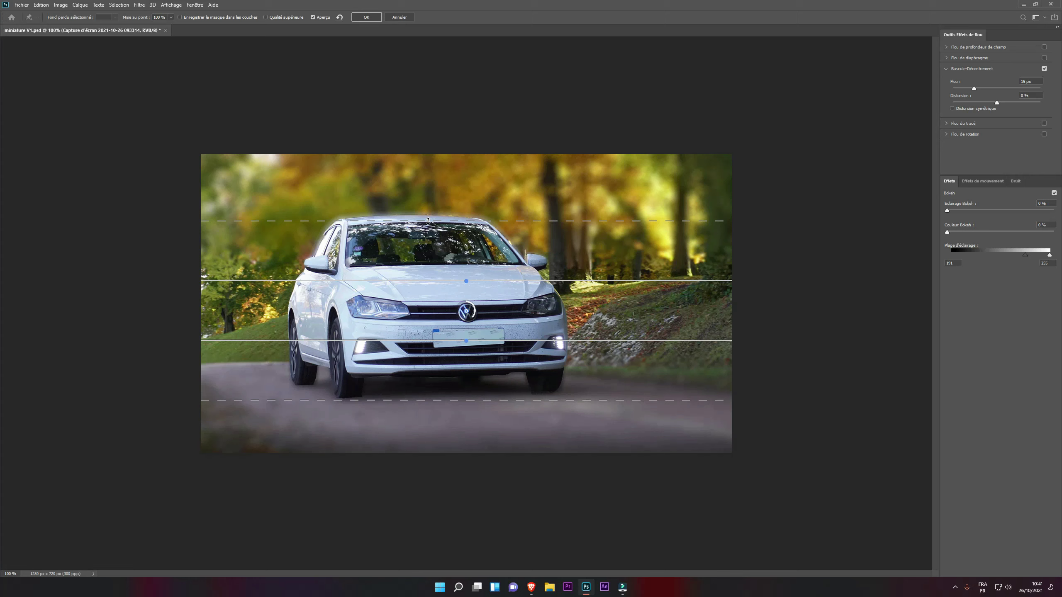
Limit the Tilt-Shift sharp band from the emblem to the lower bumper, fade the blur out to the roof and lower image edge, and apply it
drag(428, 219, 437, 189)
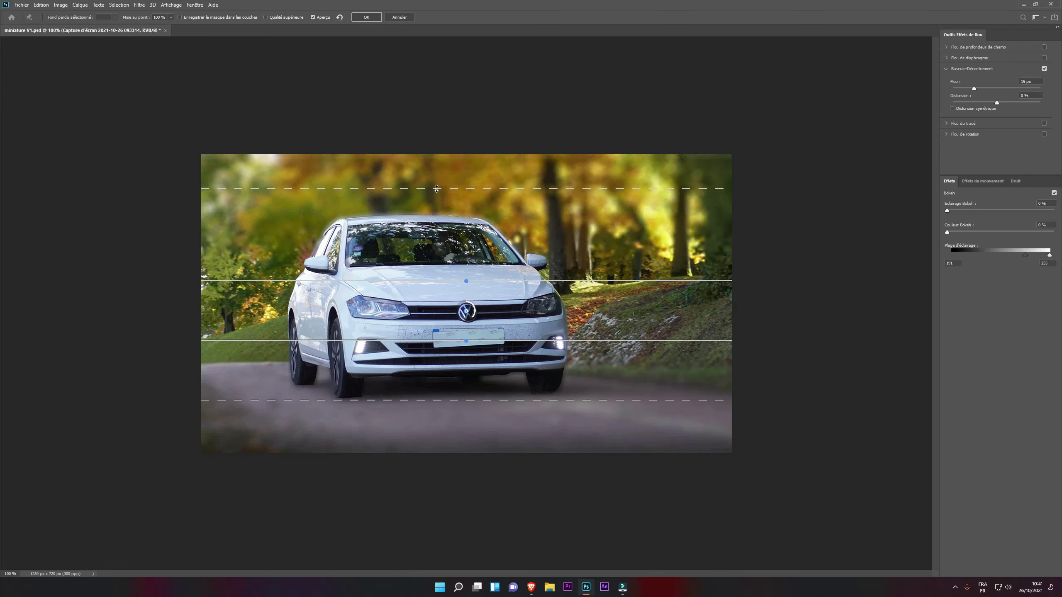
drag(453, 401, 456, 426)
drag(507, 343, 512, 372)
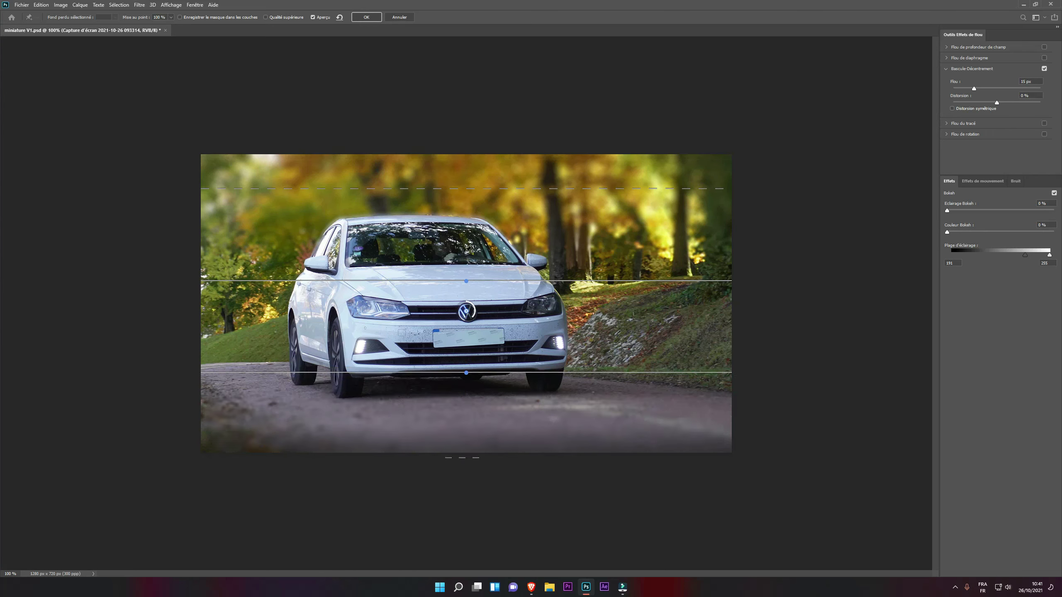
drag(489, 278, 489, 318)
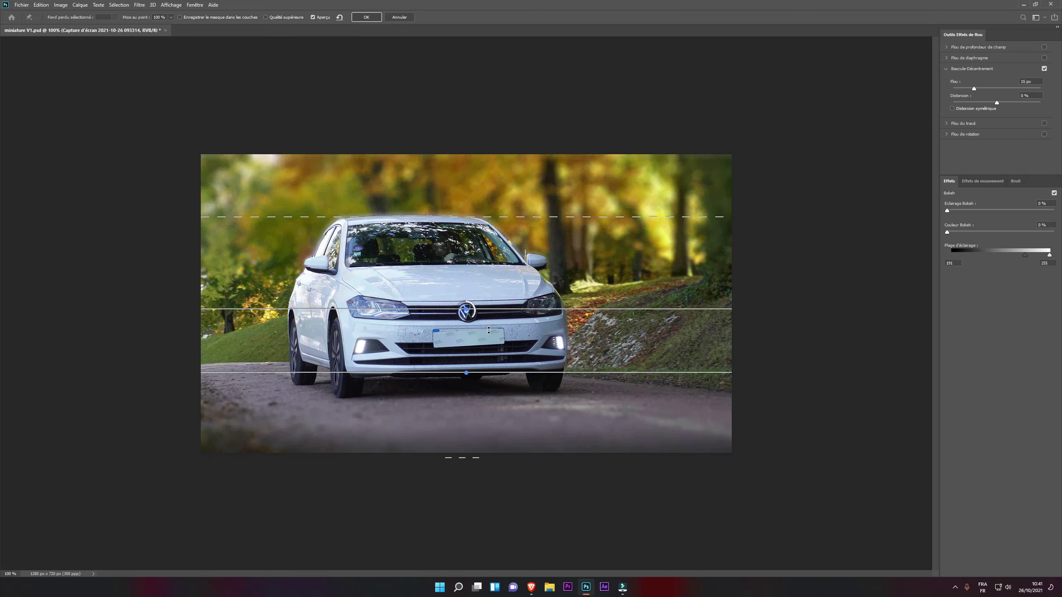
drag(511, 372, 526, 306)
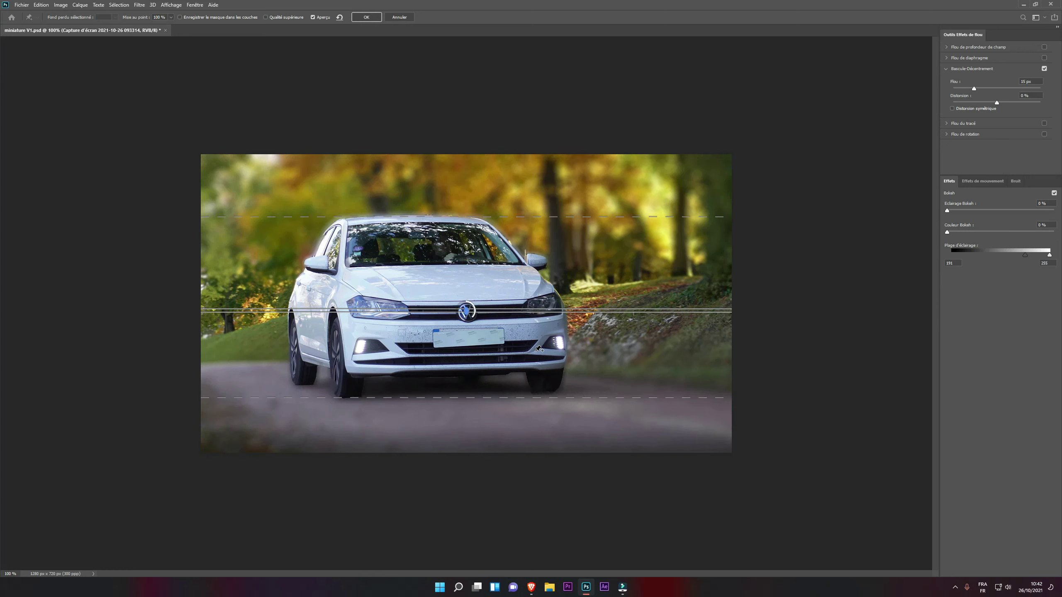
drag(525, 318, 525, 362)
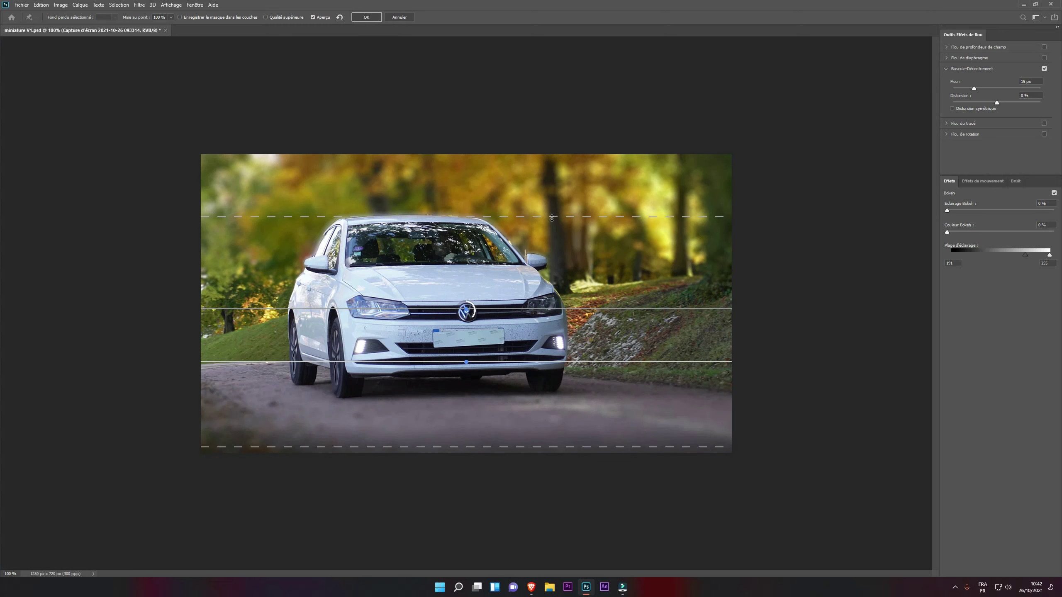
click(367, 17)
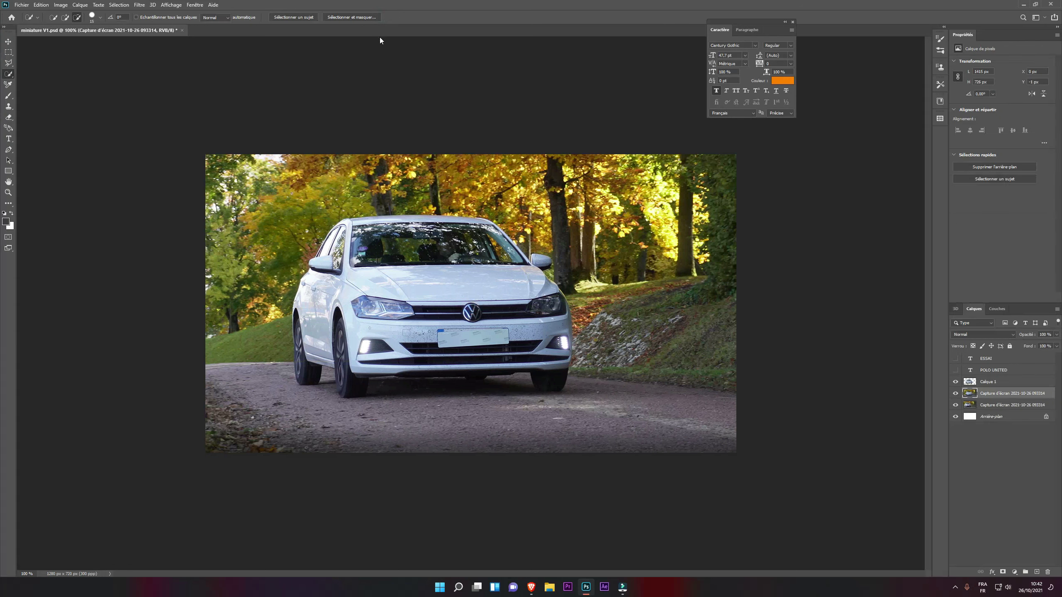